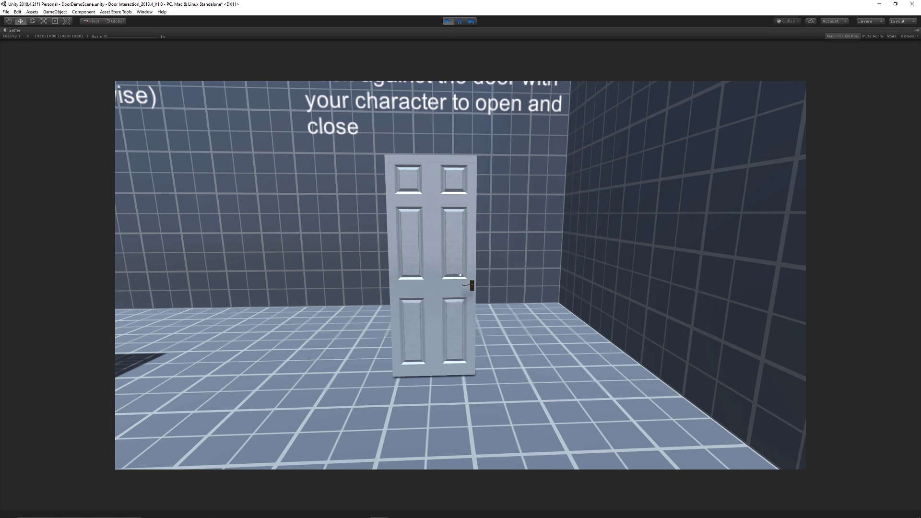
Step: Walk the character against the hinge door from both sides in the running demo to test how it swings
{"action": "key", "text": "w"}
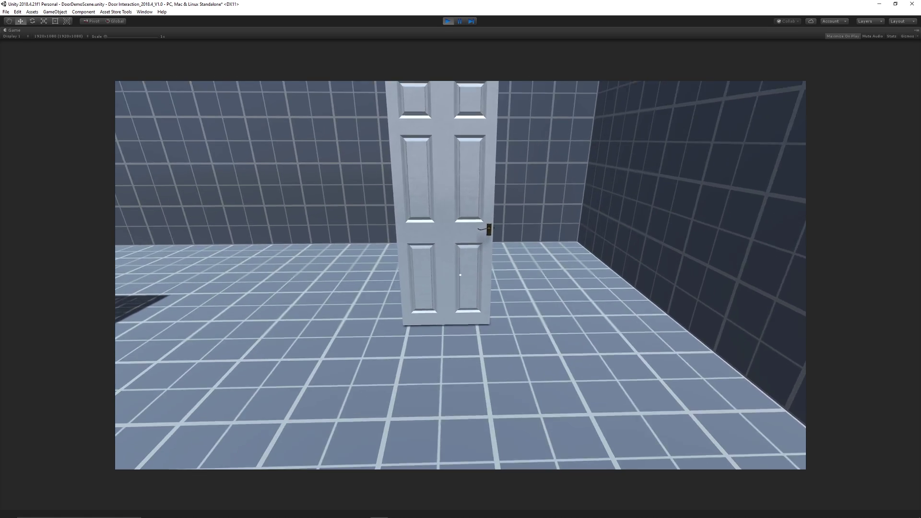
{"action": "key", "text": "w"}
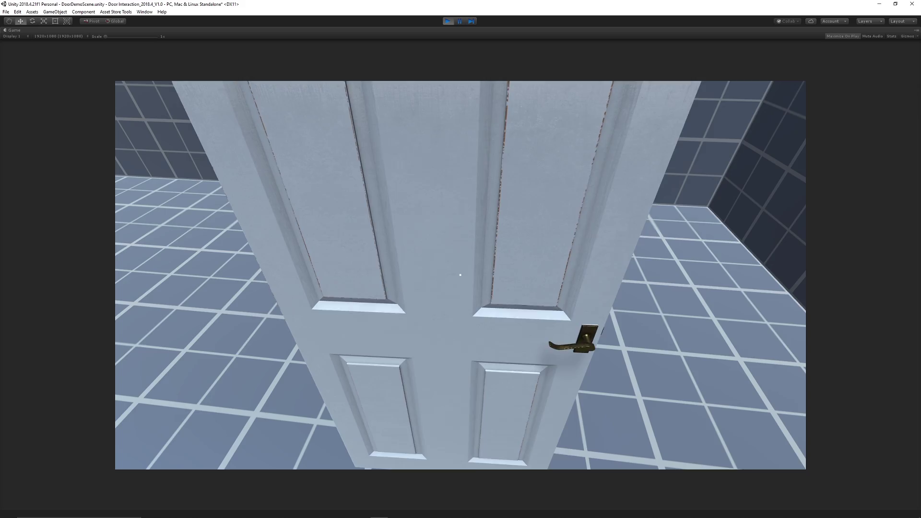
{"action": "key", "text": "s"}
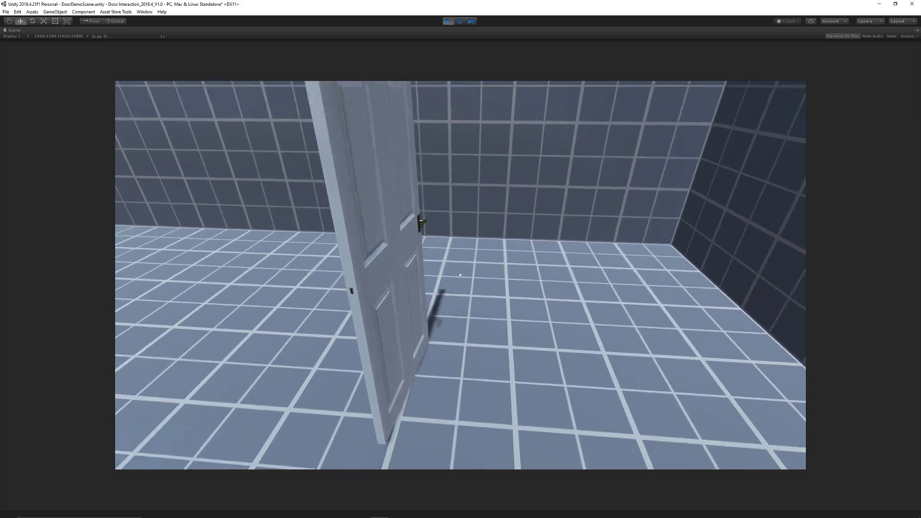
{"action": "key", "text": "s"}
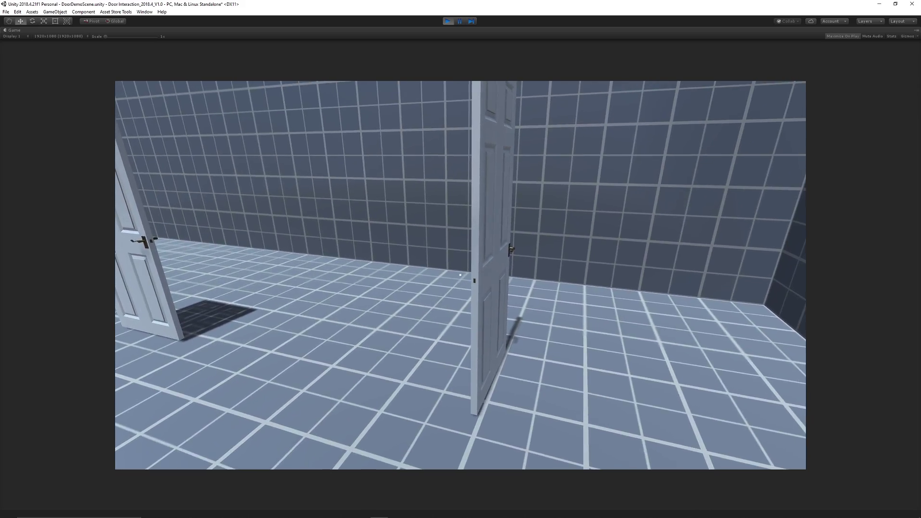
{"action": "key", "text": "d"}
{"action": "key", "text": "w"}
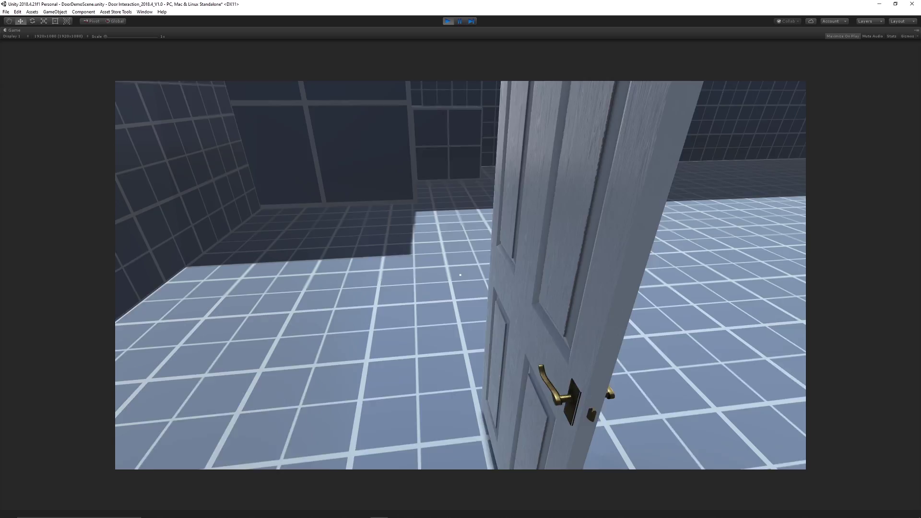
{"action": "key", "text": "d"}
{"action": "key", "text": "w"}
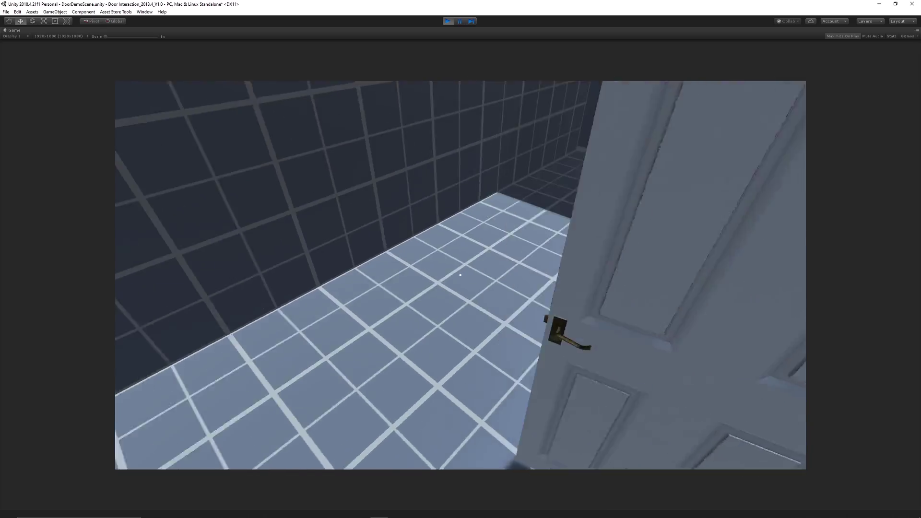
{"action": "key", "text": "a"}
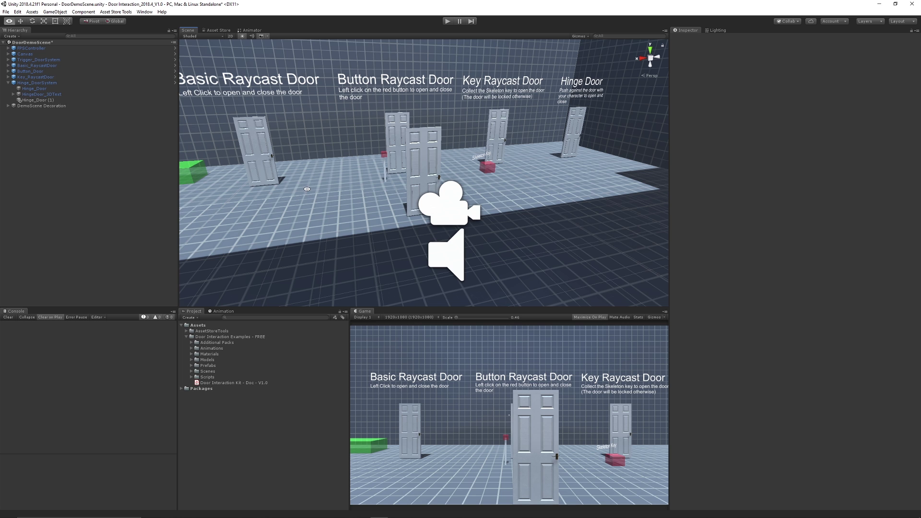
Step: Inspect the duplicated Hinge_Door (1) up close and review the FPSController's character and Rigidbody components
{"action": "left_click_drag", "start_coordinate": [307, 190], "coordinate": [424, 211], "text": "alt"}
{"action": "scroll", "coordinate": [391, 214], "scroll_direction": "up", "scroll_amount": 10}
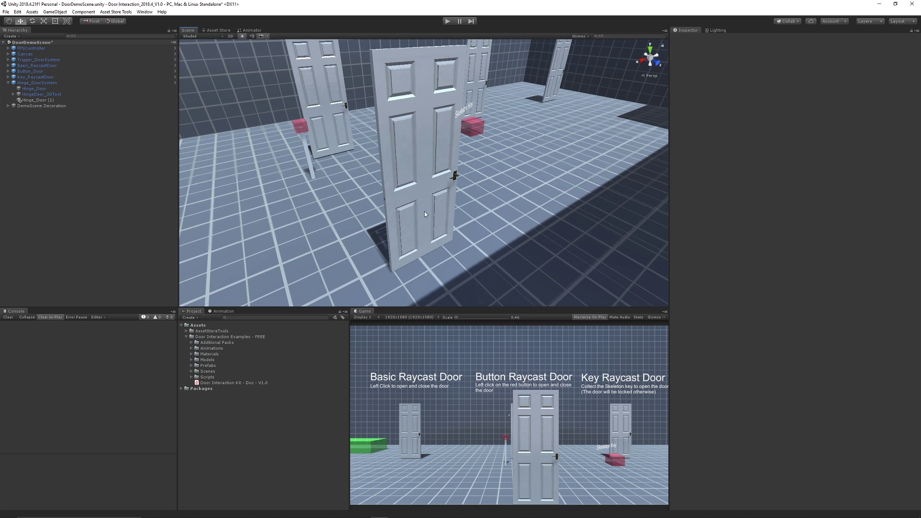
{"action": "left_click", "coordinate": [444, 196]}
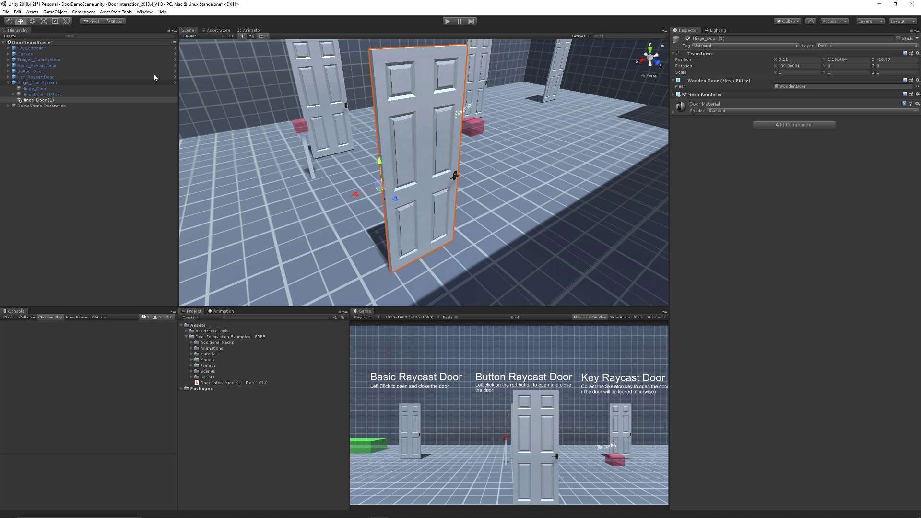
{"action": "left_click", "coordinate": [38, 49]}
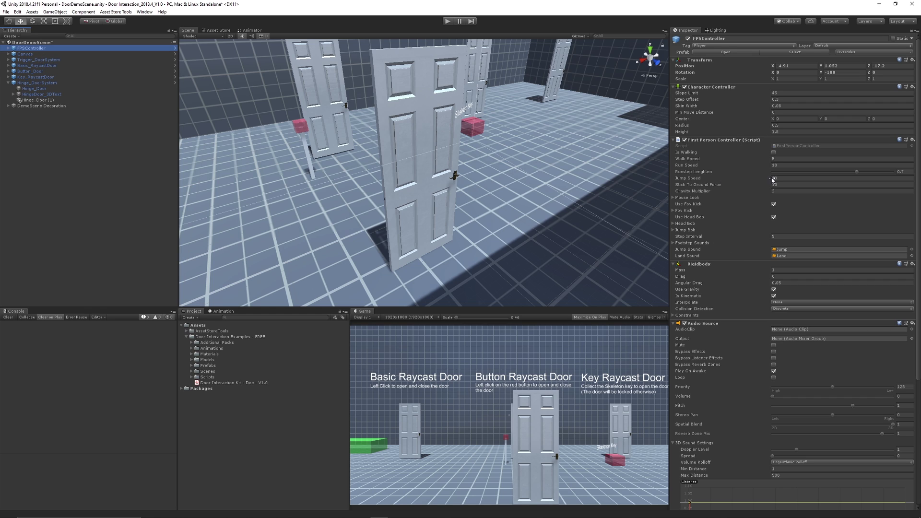
Step: Add a Box Collider to Hinge_Door (1) and check how it encloses the door
{"action": "left_click", "coordinate": [38, 101]}
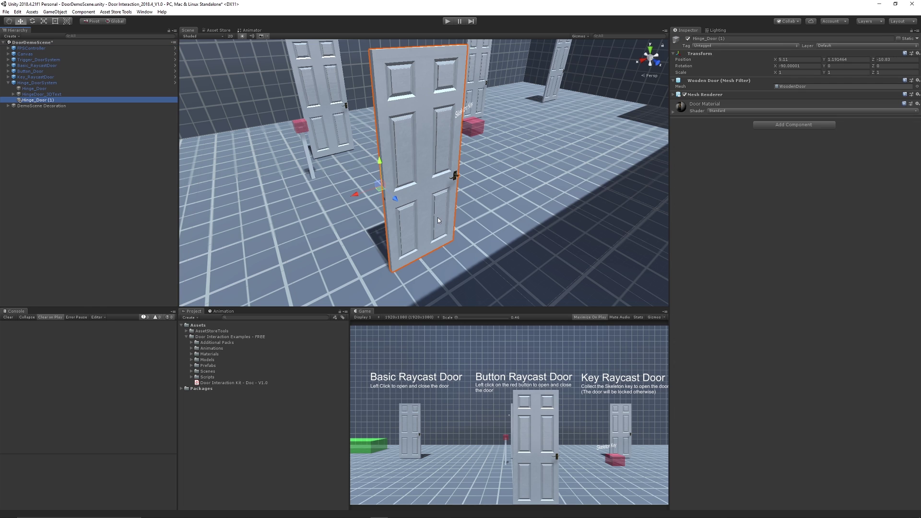
{"action": "left_click", "coordinate": [792, 125]}
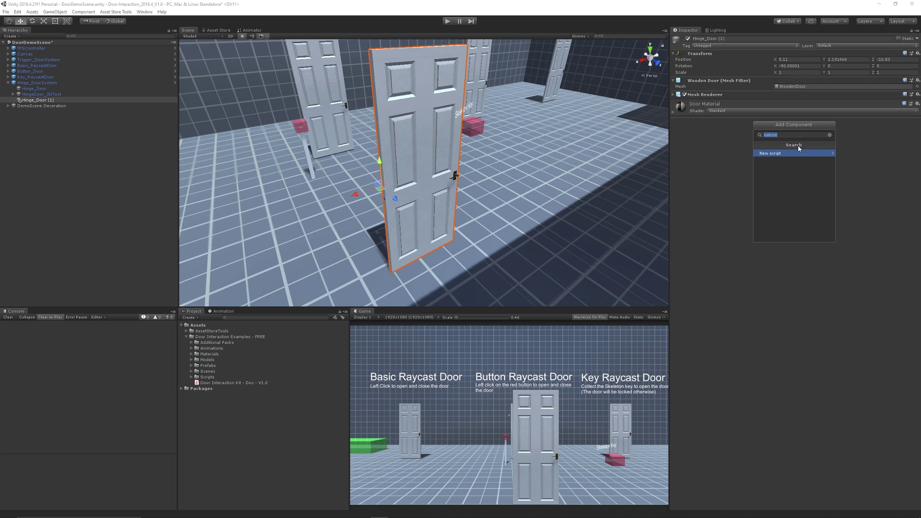
{"action": "type", "text": "box"}
{"action": "key", "text": "Down"}
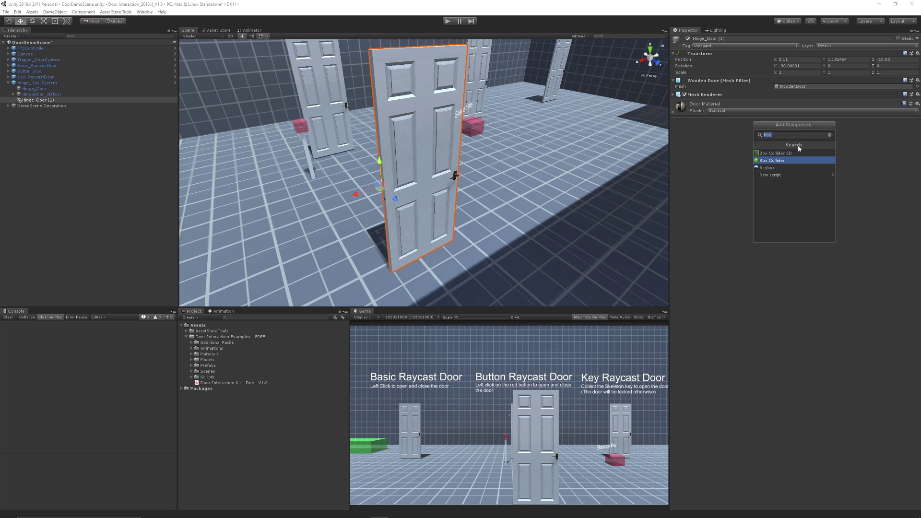
{"action": "key", "text": "Return"}
{"action": "scroll", "coordinate": [415, 159], "scroll_direction": "up", "scroll_amount": 10}
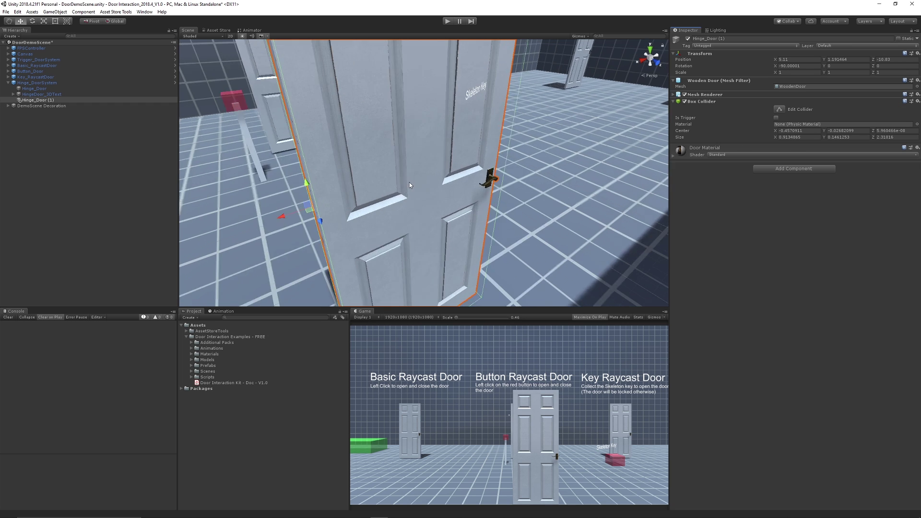
{"action": "left_click_drag", "start_coordinate": [382, 207], "coordinate": [463, 182], "text": "alt"}
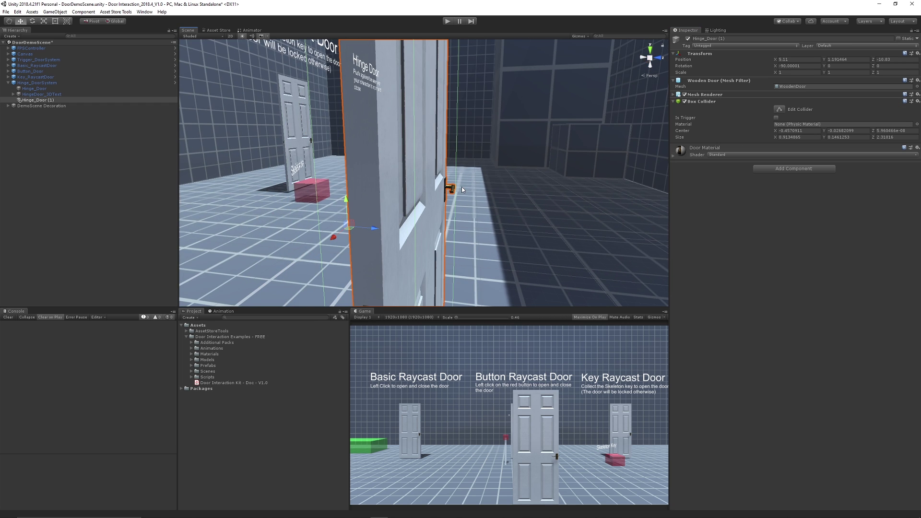
Step: Add a Hinge Joint component to Hinge_Door (1)
{"action": "left_click", "coordinate": [829, 169]}
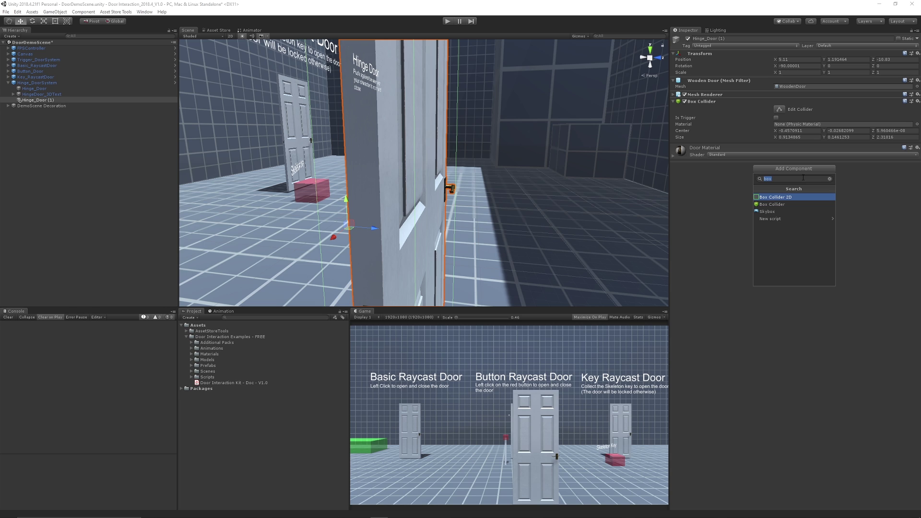
{"action": "type", "text": "hinge"}
{"action": "key", "text": "Down"}
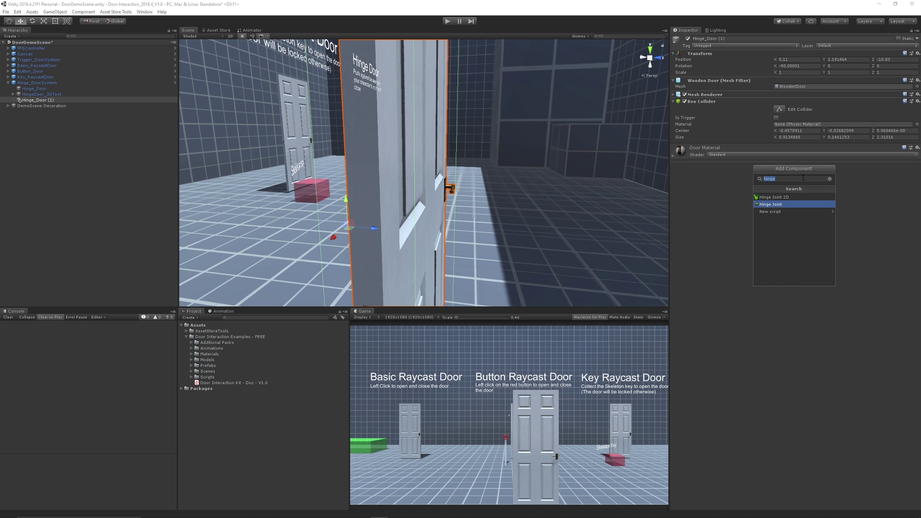
{"action": "key", "text": "Return"}
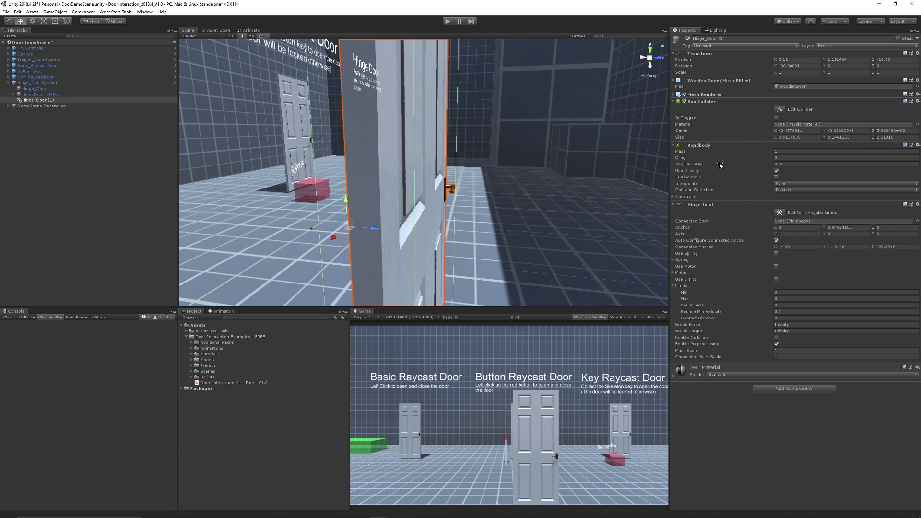
Step: Set the Hinge Joint's Anchor Y to -0.025 to position the pivot within the thickness of the door's edge
{"action": "scroll", "coordinate": [451, 229], "scroll_direction": "down", "scroll_amount": 3}
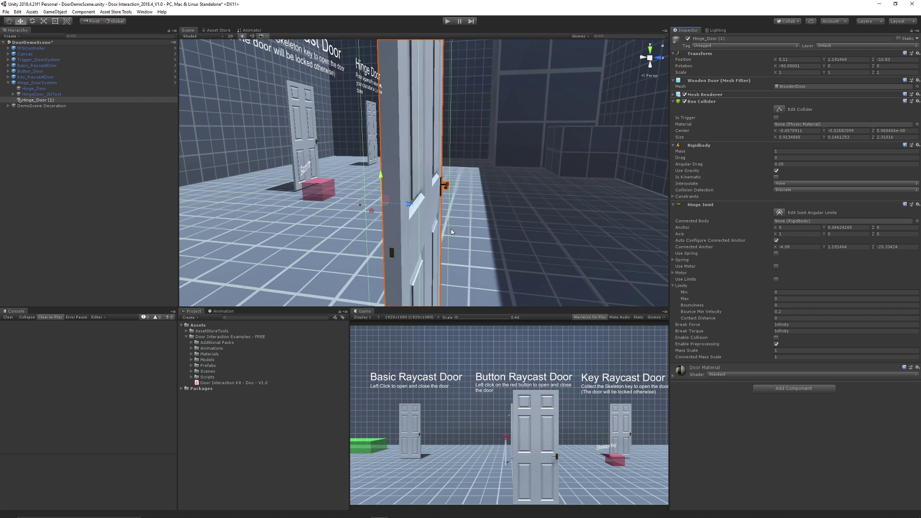
{"action": "left_click_drag", "start_coordinate": [451, 229], "coordinate": [475, 239], "text": "alt"}
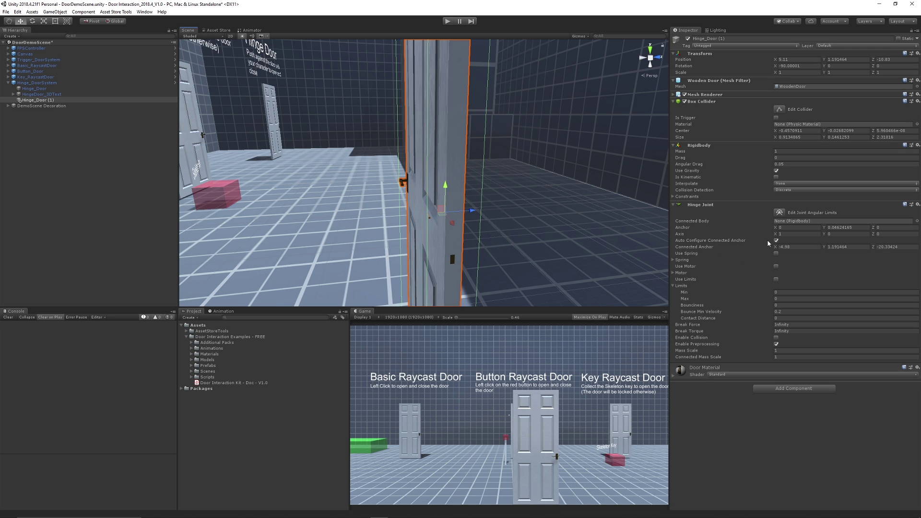
{"action": "scroll", "coordinate": [422, 257], "scroll_direction": "up", "scroll_amount": 2}
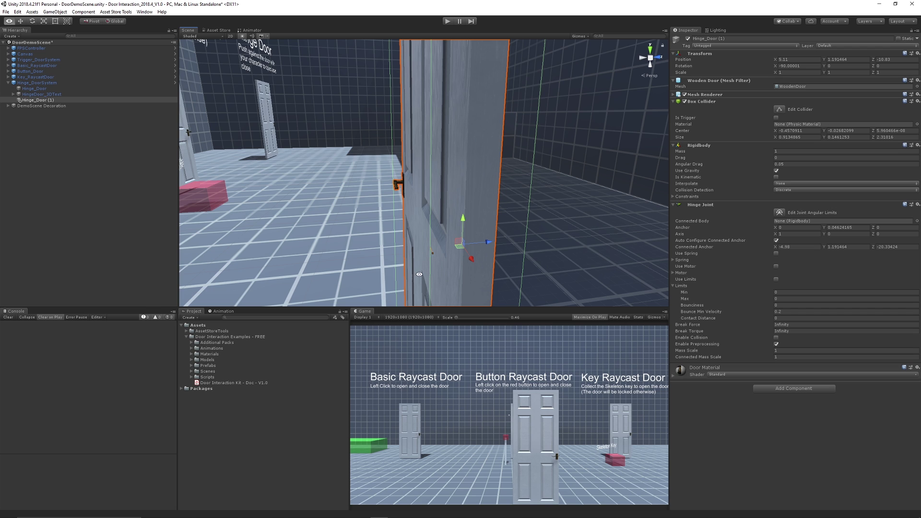
{"action": "left_click_drag", "start_coordinate": [441, 264], "coordinate": [500, 231], "text": "alt"}
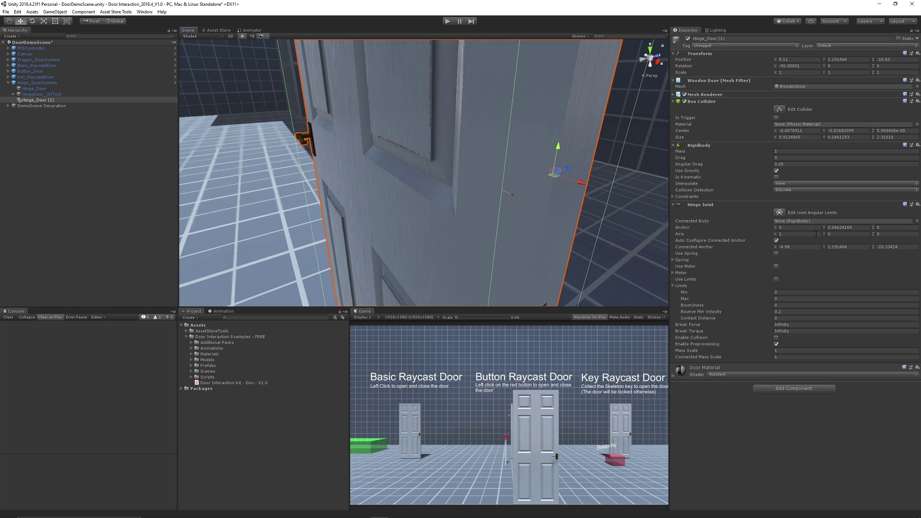
{"action": "left_click_drag", "start_coordinate": [824, 226], "coordinate": [822, 229]}
{"action": "type", "text": "0.02"}
{"action": "left_click_drag", "start_coordinate": [634, 210], "coordinate": [576, 209], "text": "alt"}
{"action": "left_click", "coordinate": [842, 228]}
{"action": "type", "text": "5"}
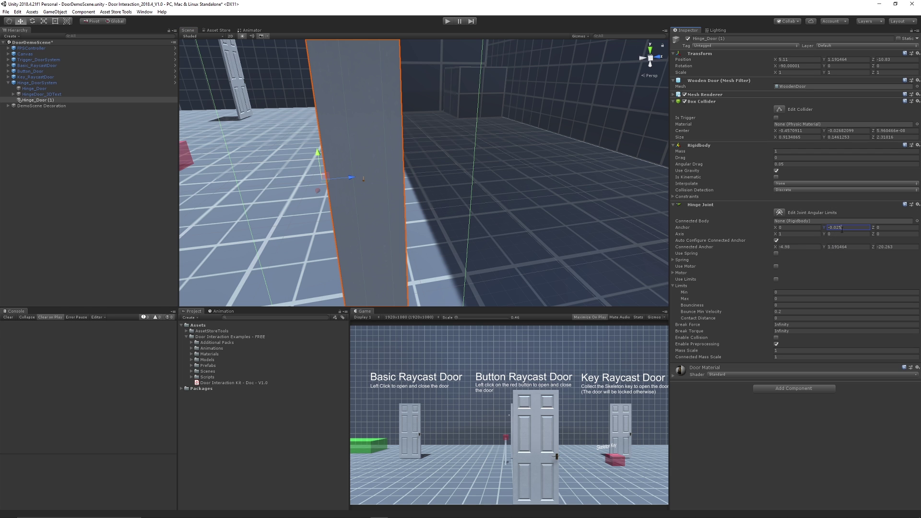
{"action": "left_click_drag", "start_coordinate": [384, 212], "coordinate": [416, 197], "text": "alt"}
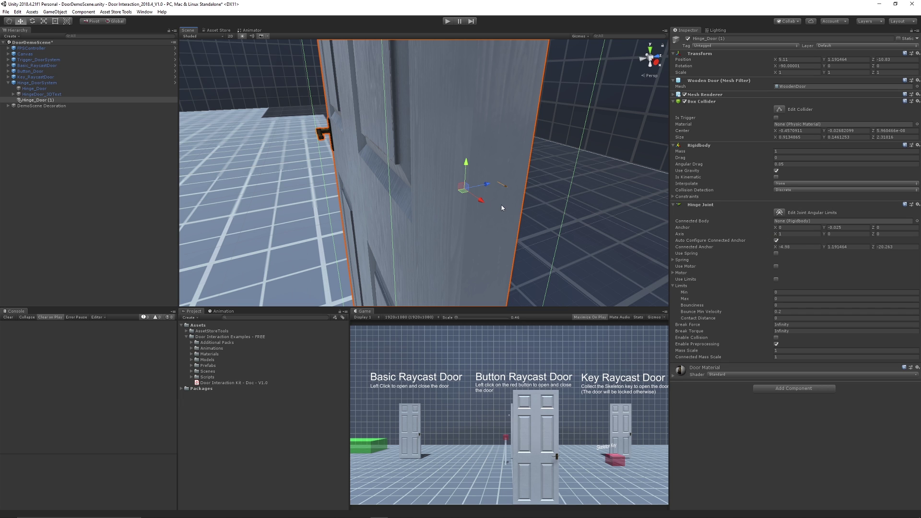
Step: Run the scene to watch how the door rotates on its default hinge axis, and stop it
{"action": "scroll", "coordinate": [502, 205], "scroll_direction": "down", "scroll_amount": 5}
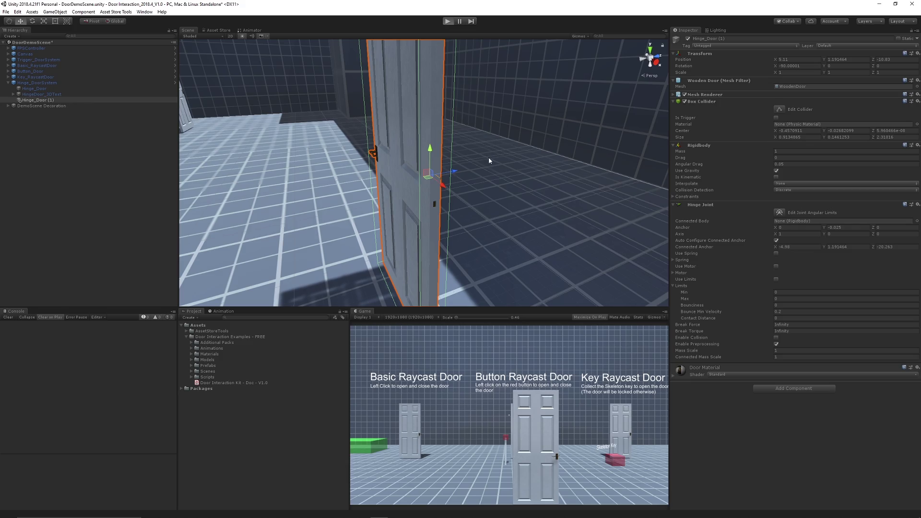
{"action": "key", "text": "a"}
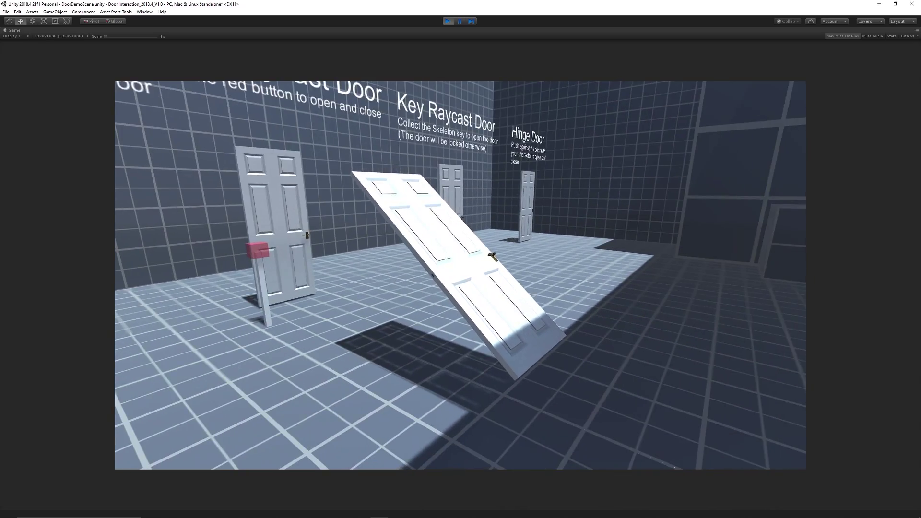
{"action": "key", "text": "a"}
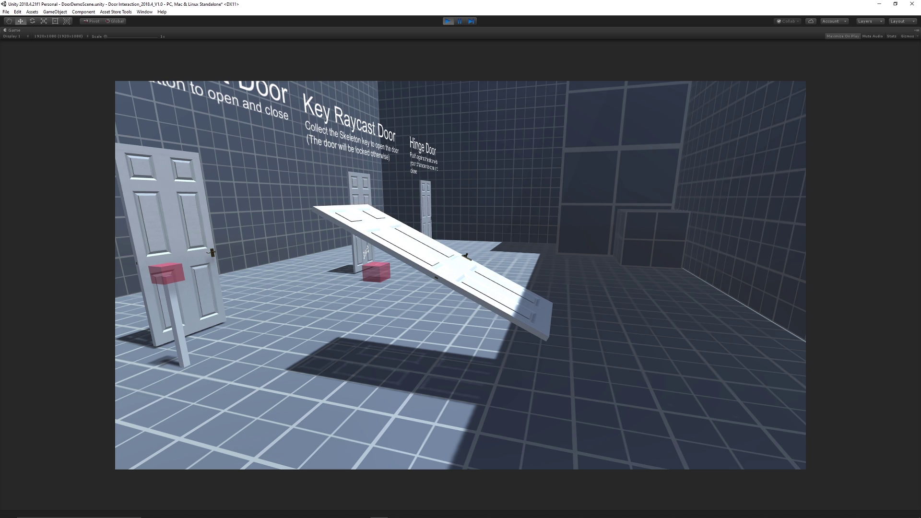
{"action": "key", "text": "ctrl+p"}
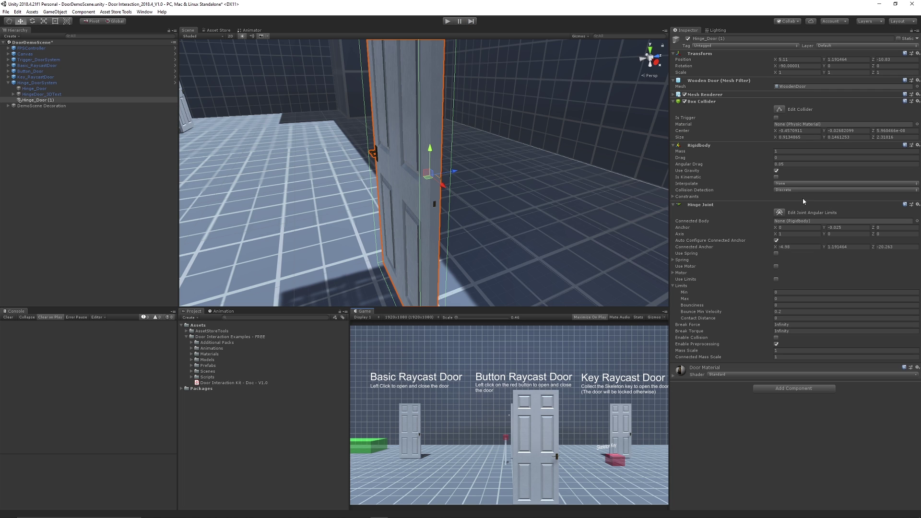
Step: Set the Z value of the Hinge Joint's Axis to 90
{"action": "scroll", "coordinate": [505, 182], "scroll_direction": "up", "scroll_amount": 5}
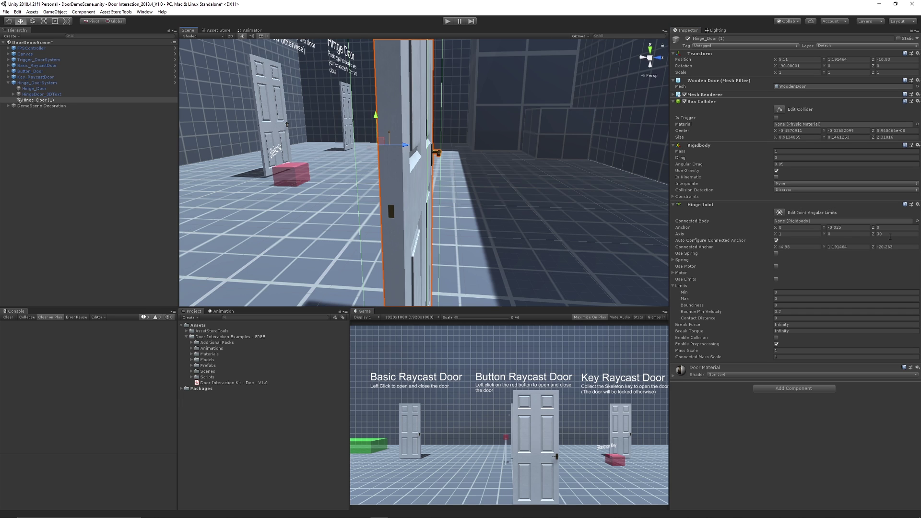
{"action": "left_click", "coordinate": [895, 234]}
{"action": "type", "text": "90"}
Step: Play the scene, walk the character into the door to test its swing on the new axis, and stop
{"action": "left_click", "coordinate": [447, 22]}
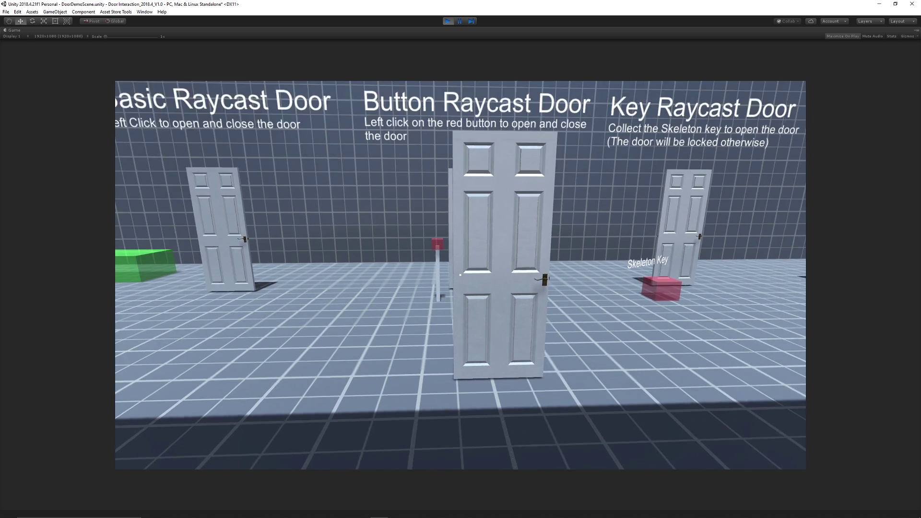
{"action": "key", "text": "w"}
{"action": "key", "text": "w"}
{"action": "key", "text": "s"}
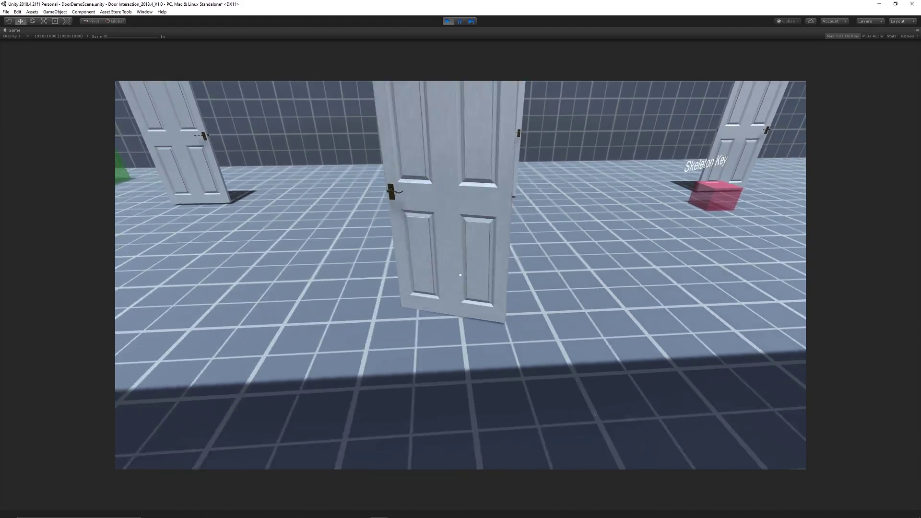
{"action": "key", "text": "d"}
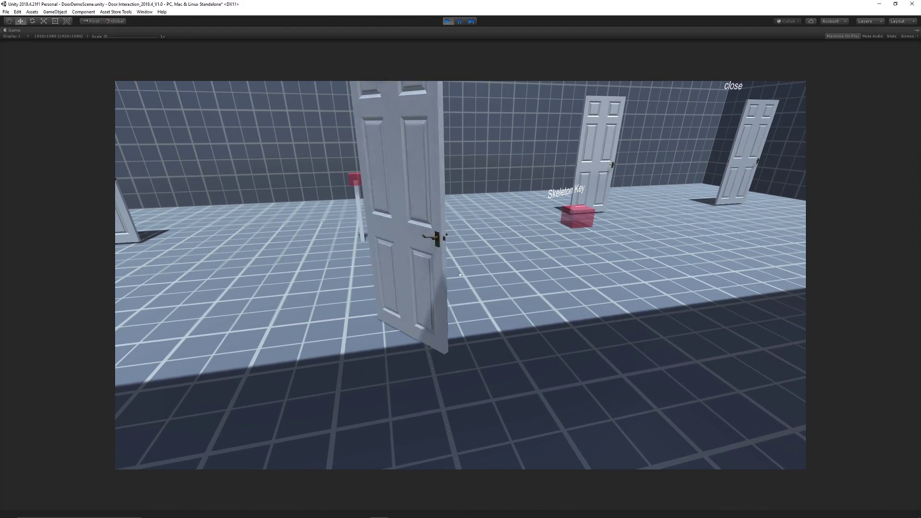
{"action": "key", "text": "w"}
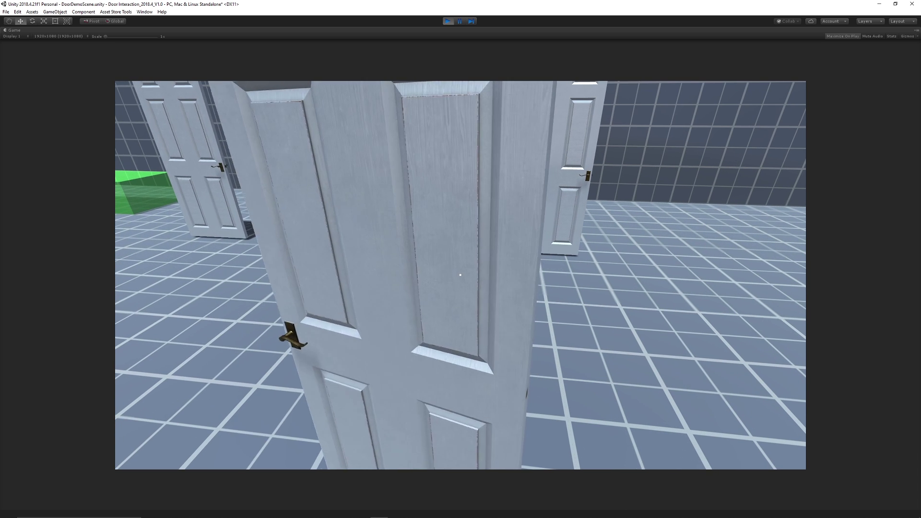
{"action": "key", "text": "ctrl+p"}
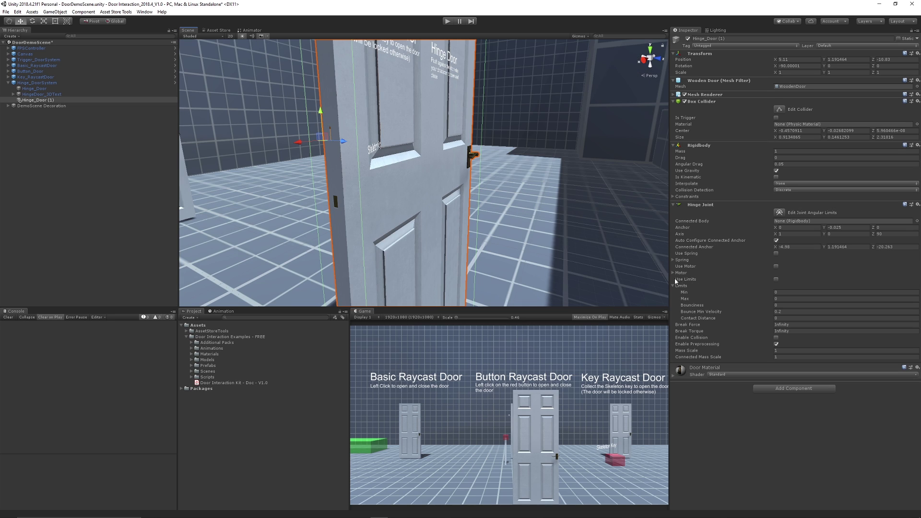
Step: Enable Use Limits on the Hinge Joint and set the minimum limit to -90
{"action": "left_click", "coordinate": [776, 279]}
{"action": "left_click", "coordinate": [794, 292]}
{"action": "type", "text": "-90"}
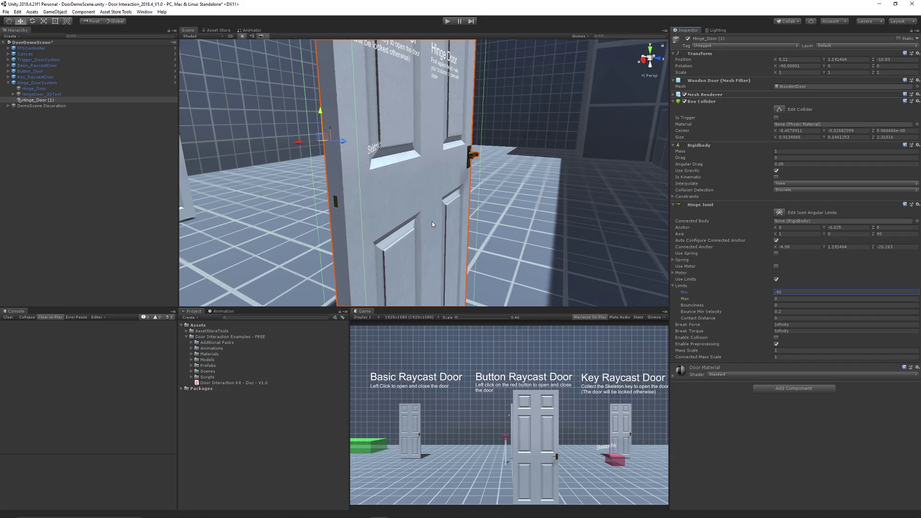
Step: Play the scene, walk the character into the door from both sides to test its angular limit, and stop
{"action": "key", "text": "ctrl+p"}
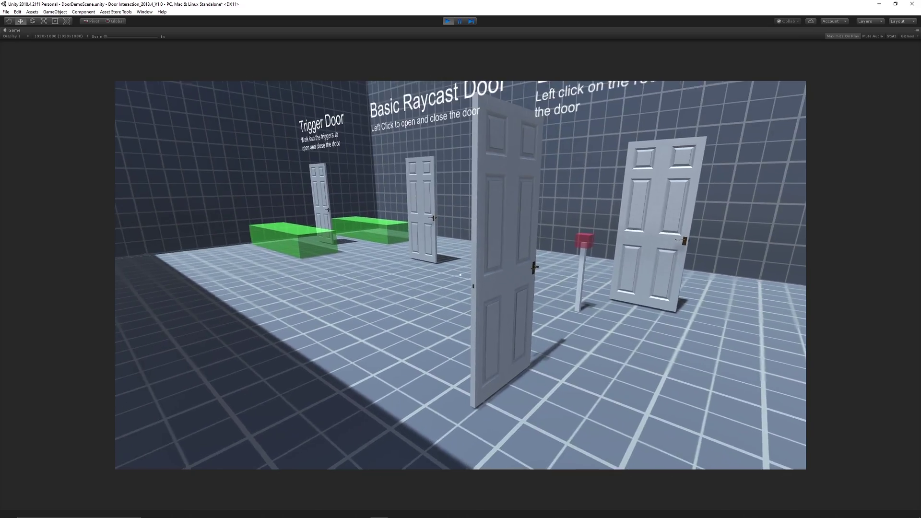
{"action": "key", "text": "w"}
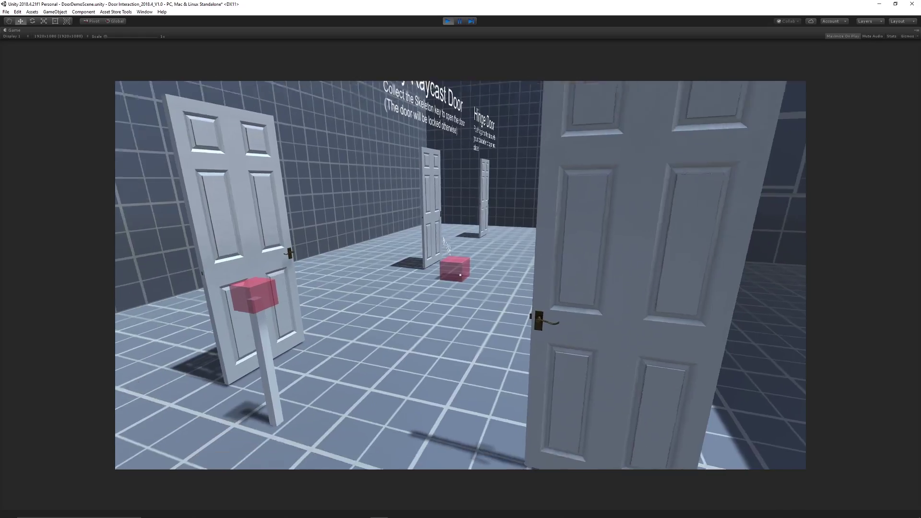
{"action": "key", "text": "w"}
{"action": "key", "text": "e"}
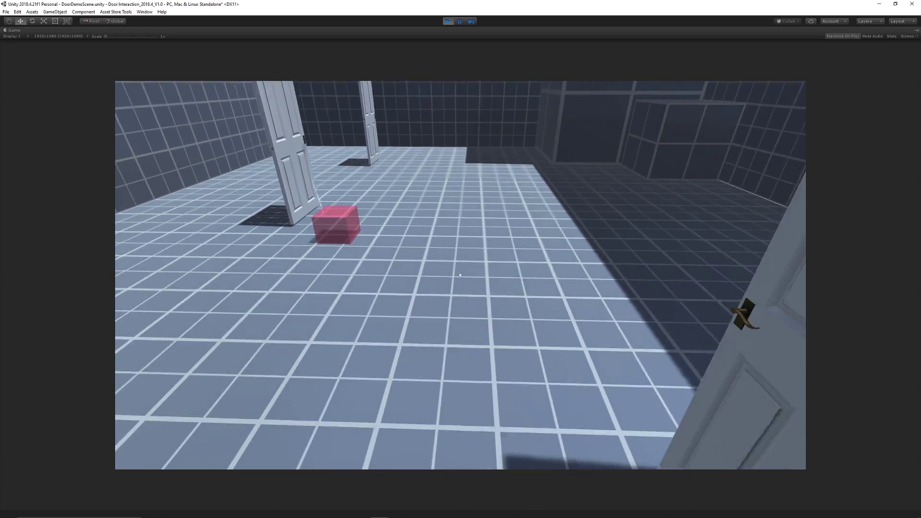
{"action": "key", "text": "s"}
{"action": "key", "text": "d"}
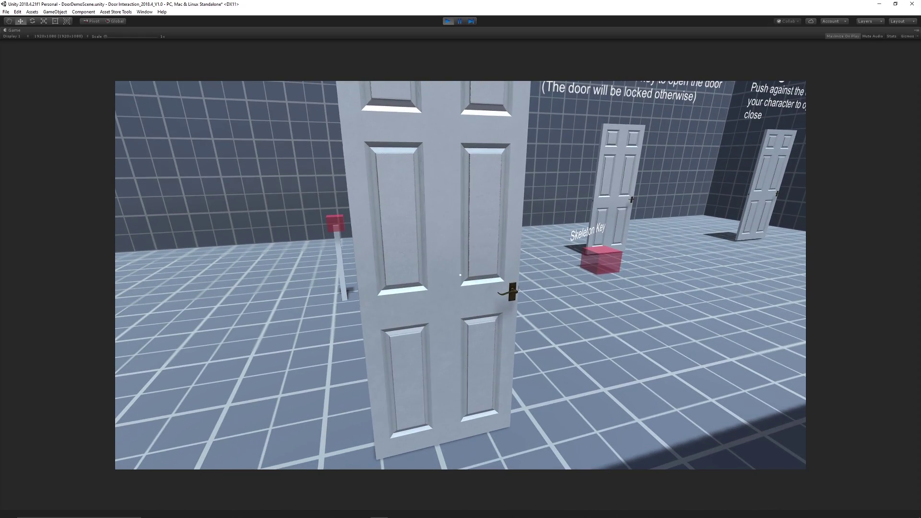
{"action": "key", "text": "ctrl+p"}
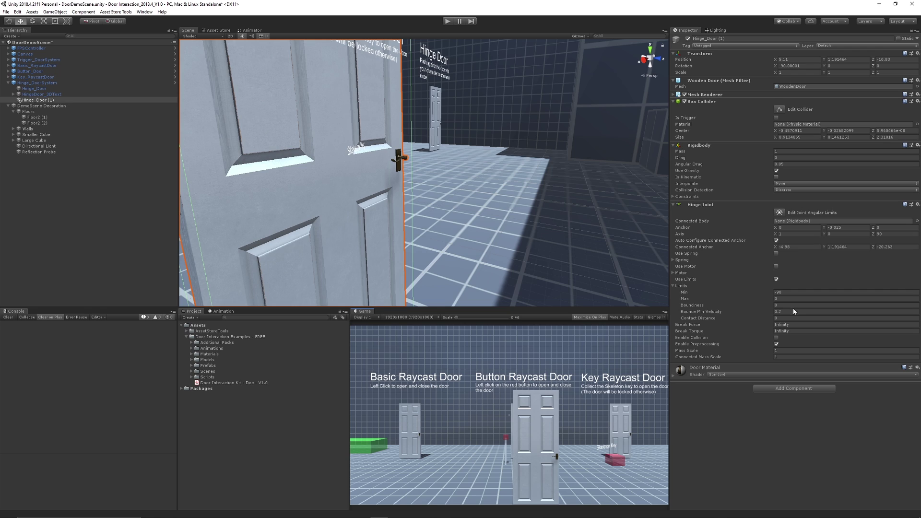
Step: Set the Bounciness of the Hinge Joint's limits to 0.1
{"action": "left_click", "coordinate": [794, 311]}
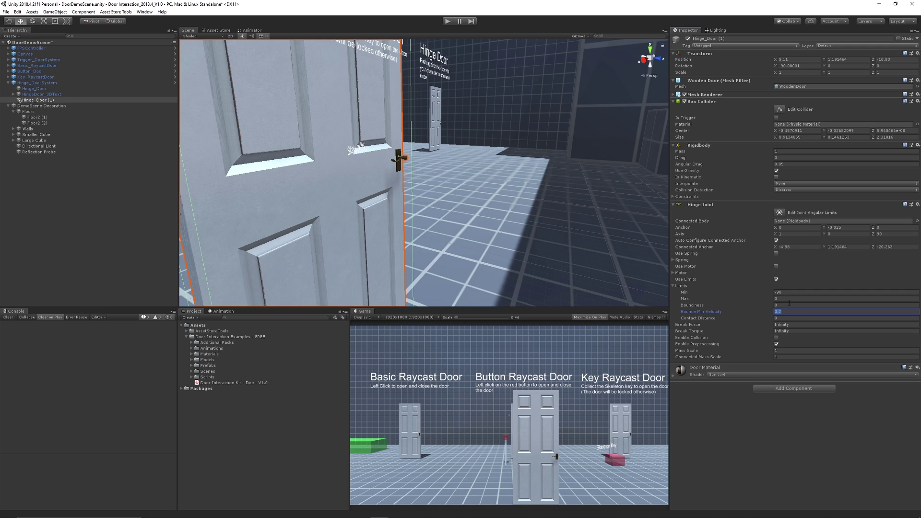
{"action": "left_click", "coordinate": [788, 304]}
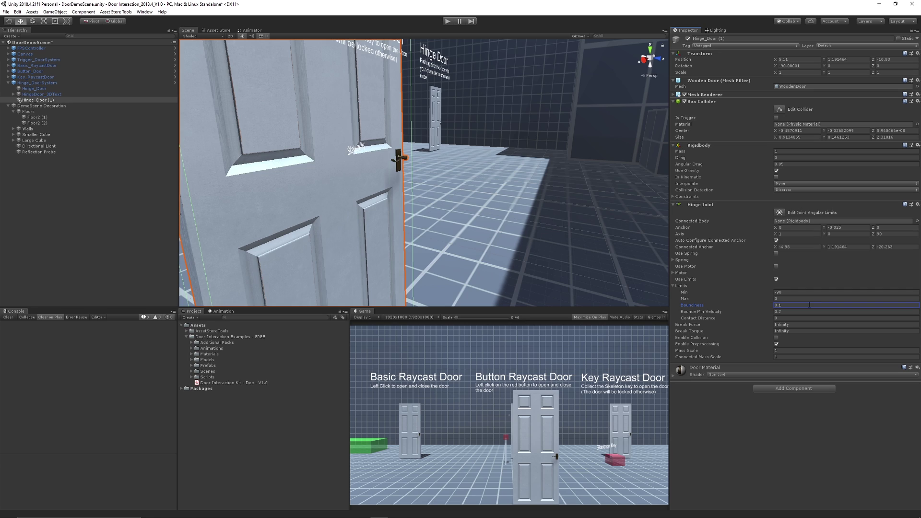
Step: Play the scene, push the door with the character to test the bounce at its limits, and stop
{"action": "key", "text": "ctrl+p"}
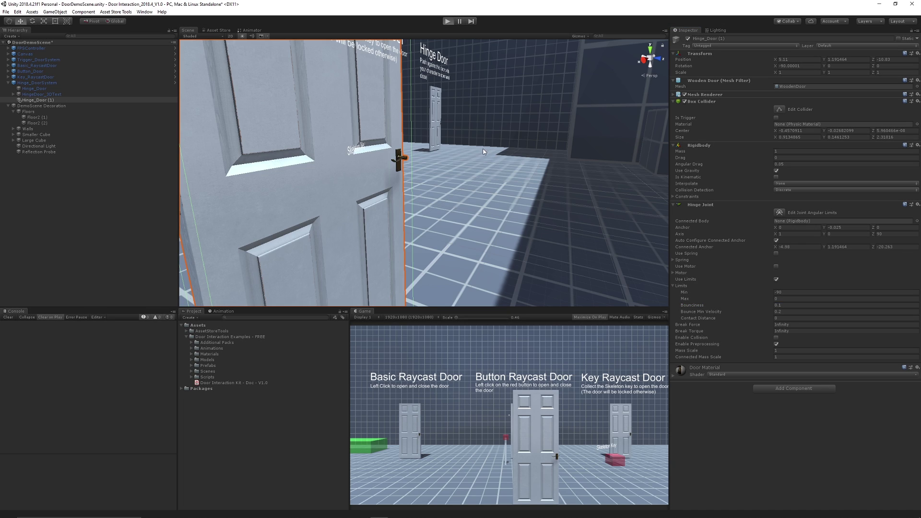
{"action": "key", "text": "w"}
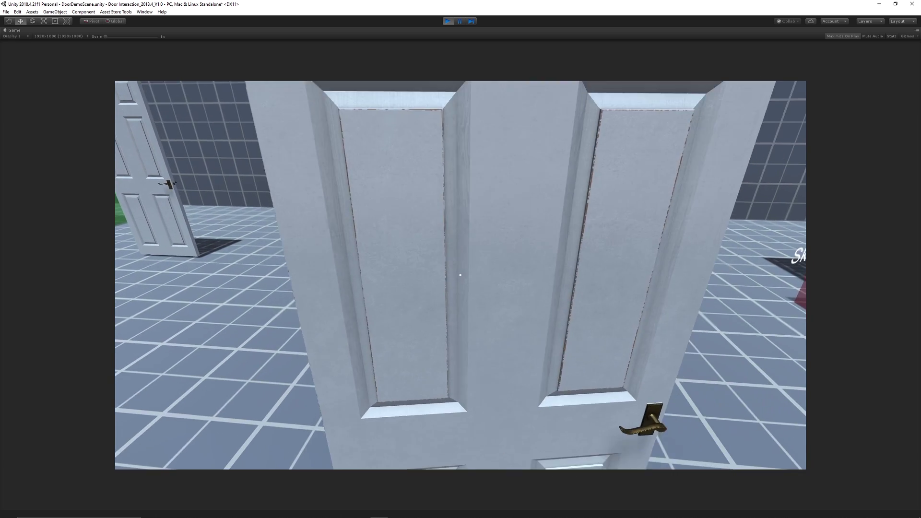
{"action": "key", "text": "s"}
{"action": "key", "text": "s"}
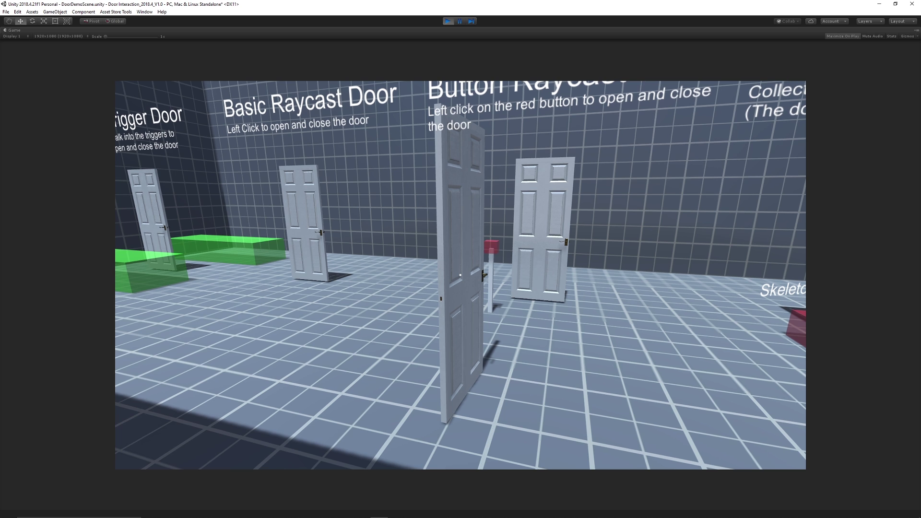
{"action": "key", "text": "w"}
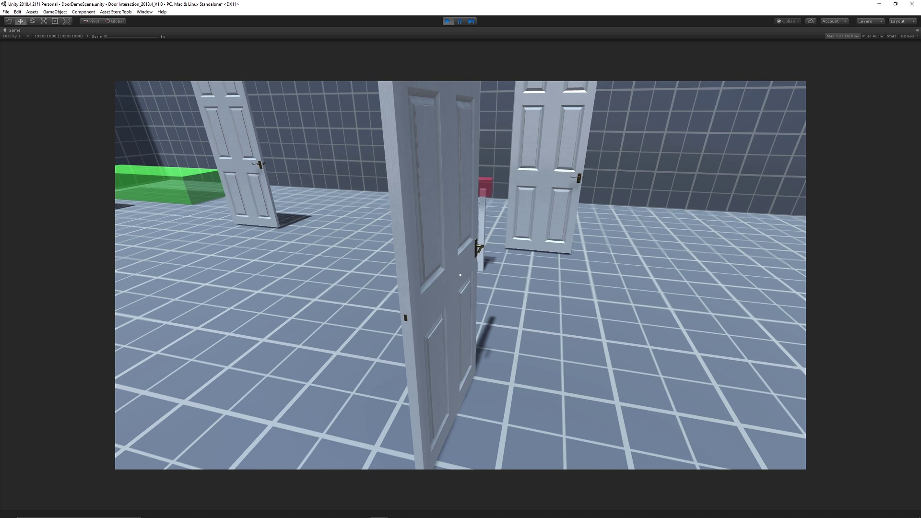
{"action": "key", "text": "ctrl+p"}
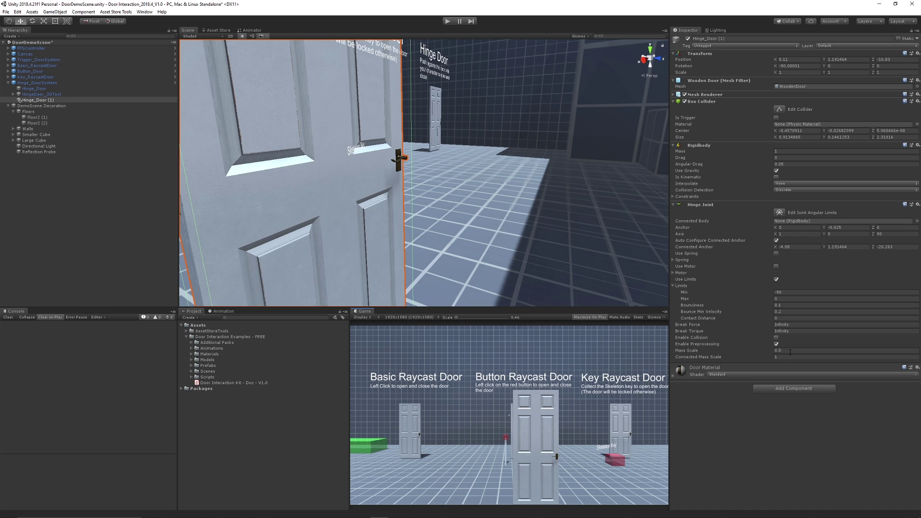
Step: Set the Hinge Joint's Mass Scale to 1 and save the scene
{"action": "left_click", "coordinate": [794, 352]}
{"action": "type", "text": "1"}
{"action": "left_click", "coordinate": [796, 422]}
{"action": "key", "text": "ctrl+s"}
{"action": "key", "text": "f"}
{"action": "left_click_drag", "start_coordinate": [404, 179], "coordinate": [454, 215], "text": "alt"}
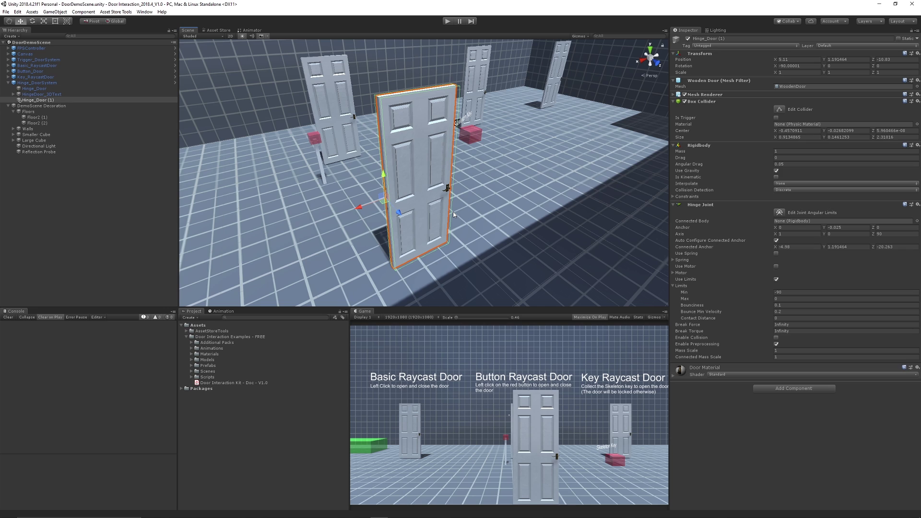